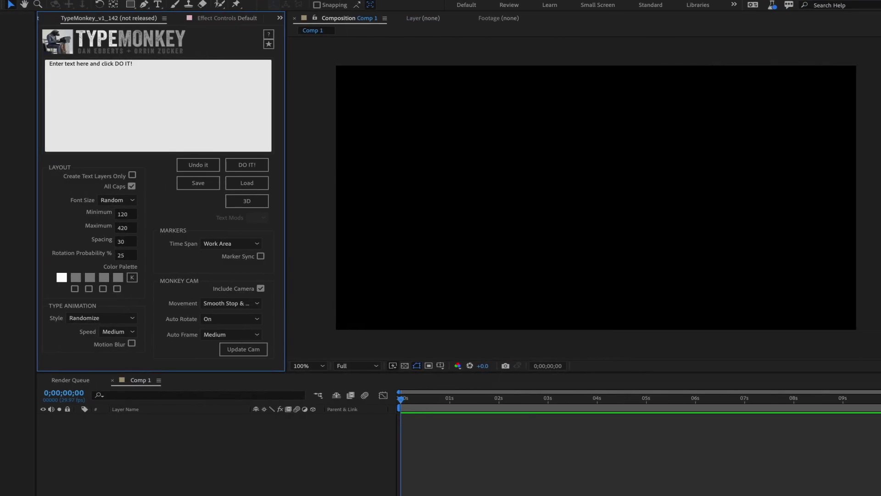
Build the TypeMonkey word animation from the default text and switch Comp 1 to Classic 3D
{"action": "left_click", "coordinate": [247, 165]}
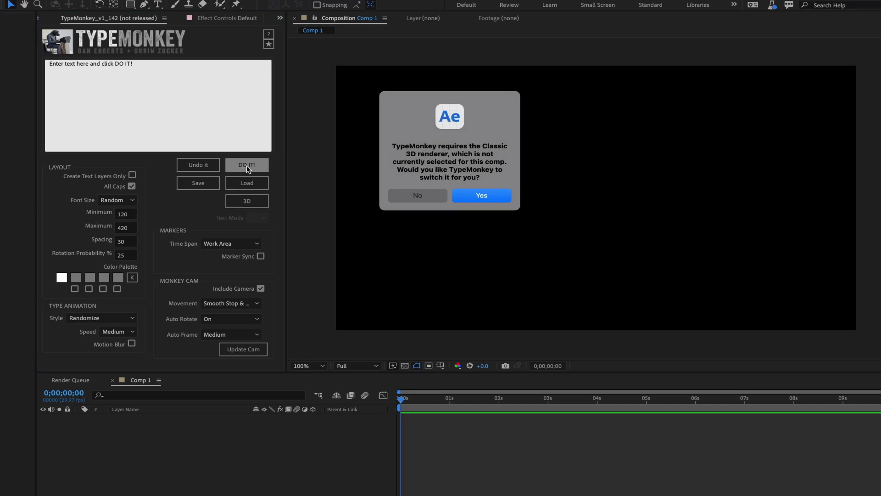
{"action": "left_click", "coordinate": [477, 199]}
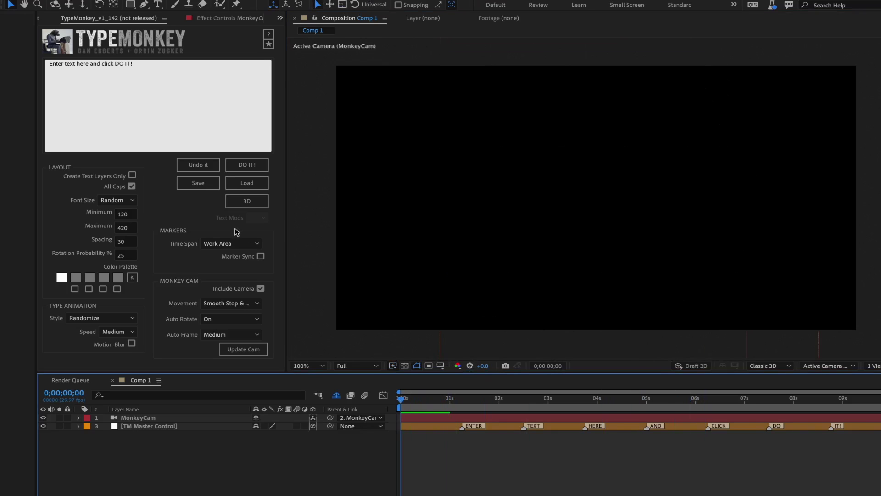
Replace the floating TypeMonkey 3D window with the TypeMonkey 3D_v1_94 panel docked from the Window menu
{"action": "left_click", "coordinate": [243, 202]}
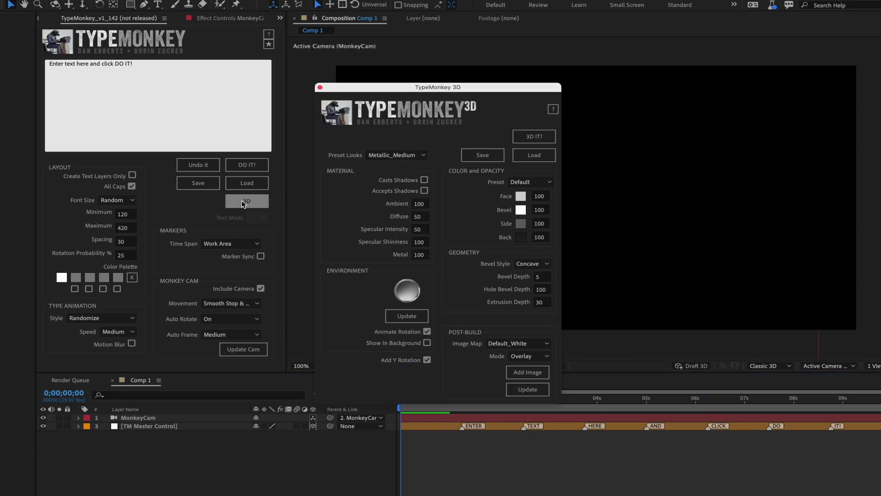
{"action": "left_click_drag", "start_coordinate": [398, 93], "coordinate": [201, 11]}
{"action": "left_click", "coordinate": [123, 5]}
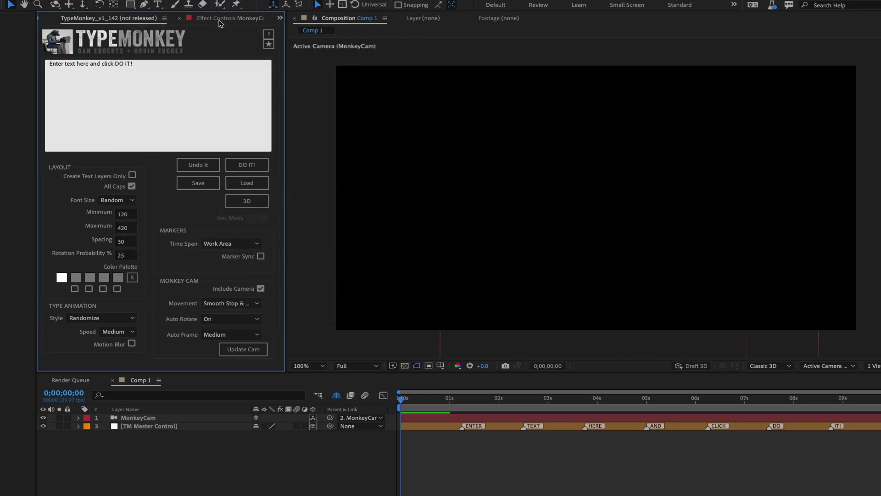
{"action": "left_click", "coordinate": [299, 1]}
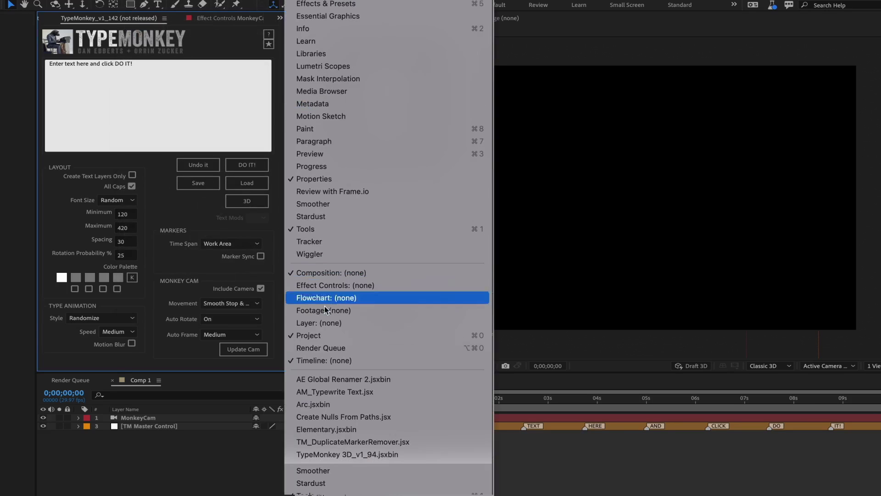
{"action": "left_click", "coordinate": [338, 454]}
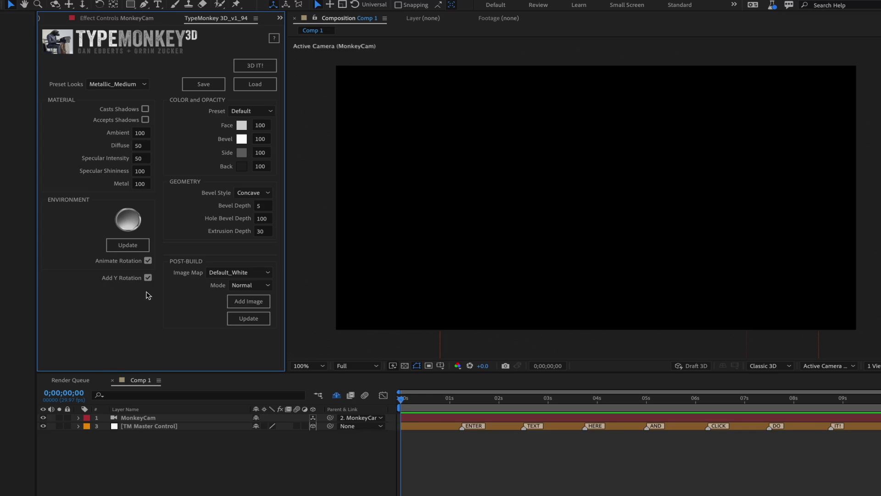
Pick the first chrome environment and build the 3D text, dismissing the light-source notice
{"action": "left_click", "coordinate": [133, 222]}
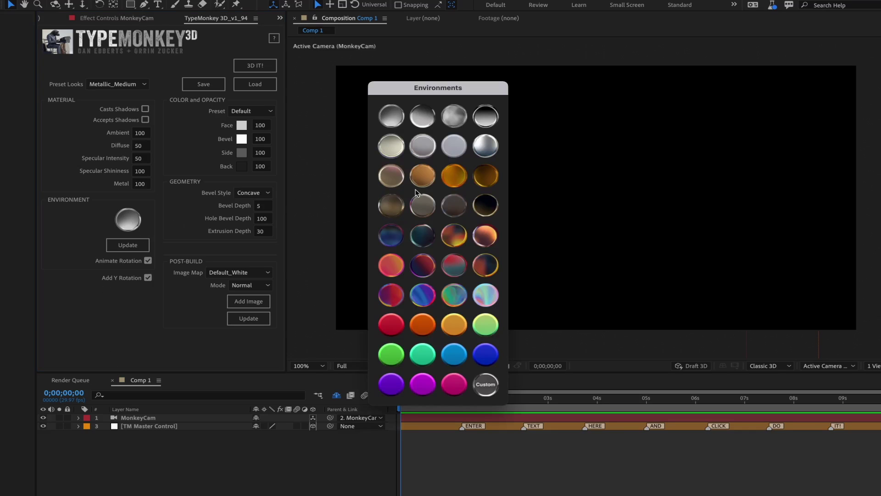
{"action": "left_click", "coordinate": [392, 125]}
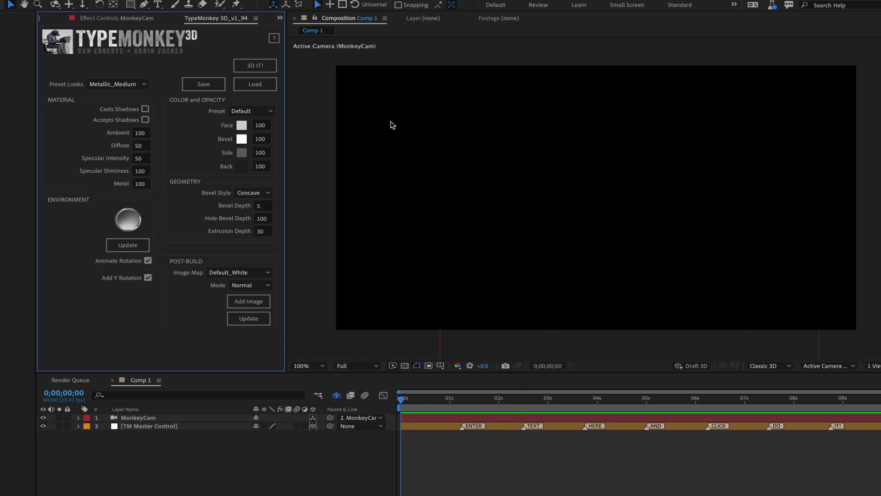
{"action": "left_click", "coordinate": [251, 66]}
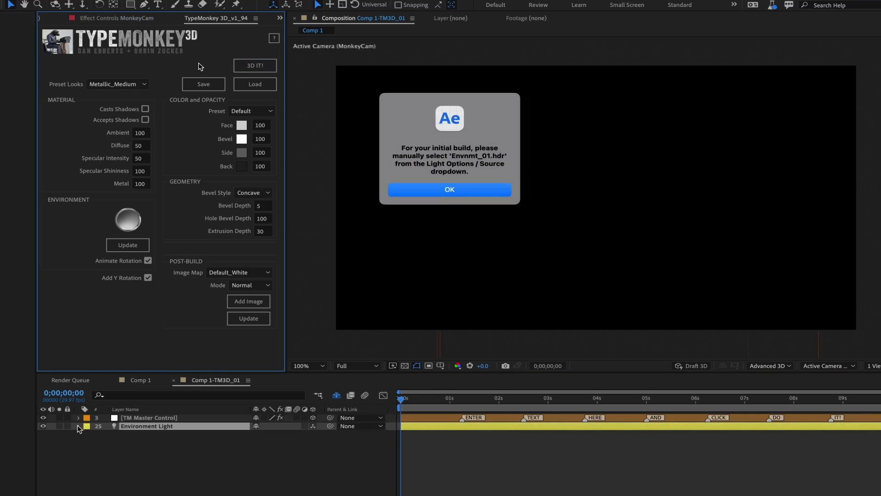
{"action": "left_click", "coordinate": [450, 189]}
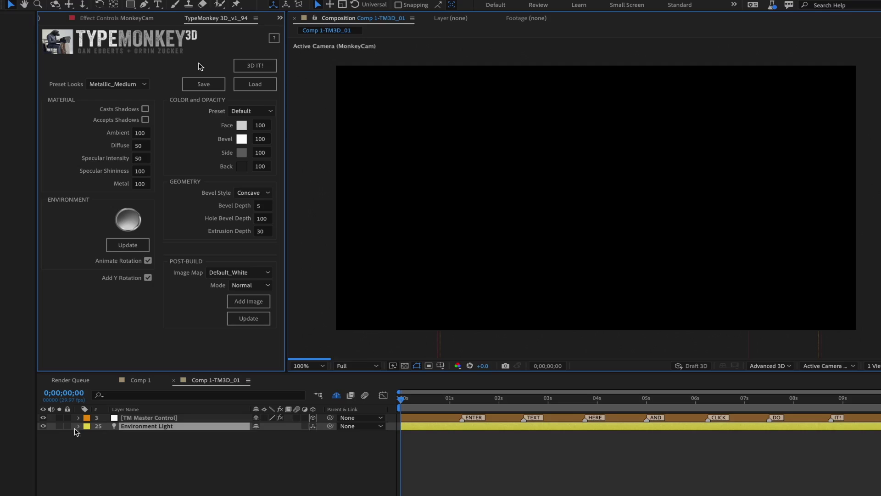
Set the Environment Light source to Envnmt_01.hdr and scrub through the 3D words
{"action": "left_click", "coordinate": [88, 443]}
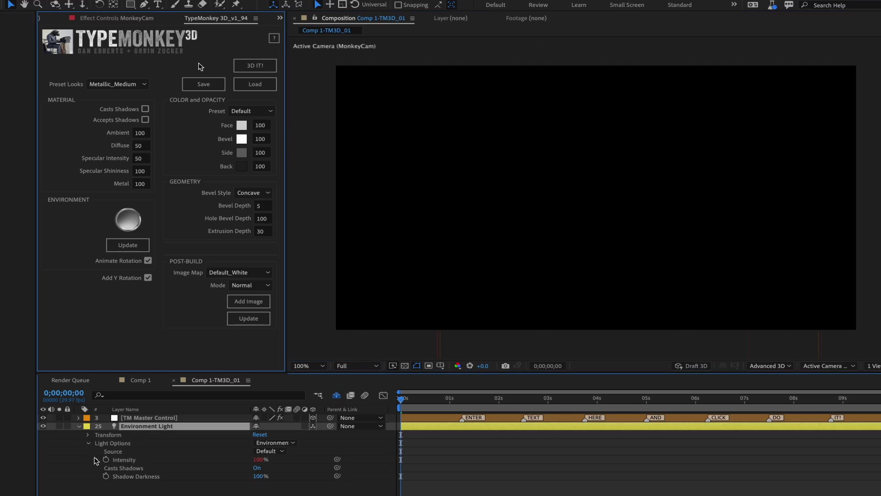
{"action": "left_click", "coordinate": [267, 452]}
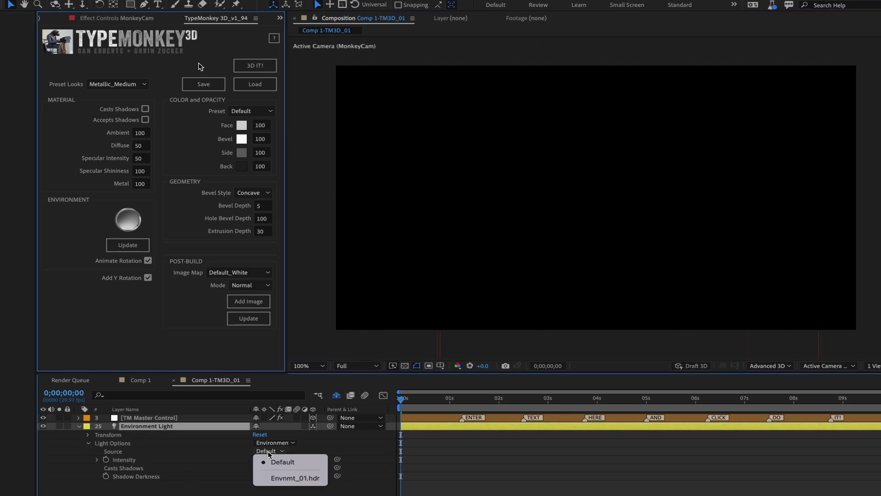
{"action": "left_click", "coordinate": [273, 477]}
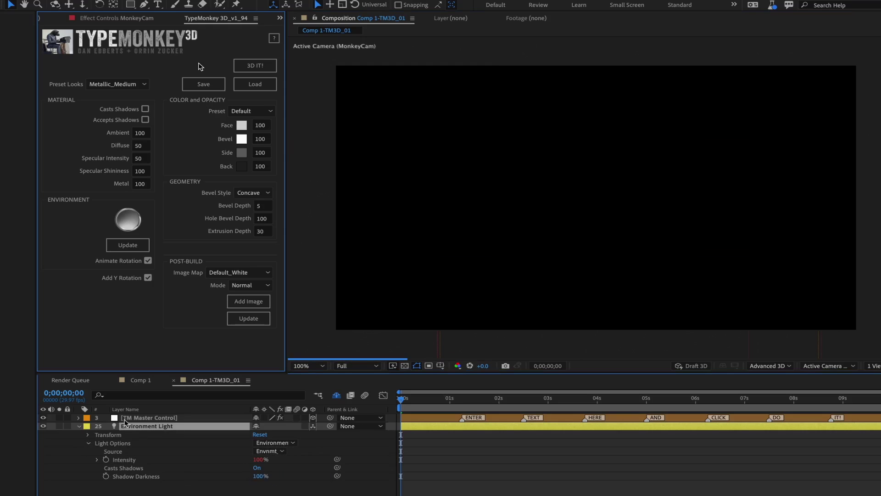
{"action": "left_click", "coordinate": [80, 427]}
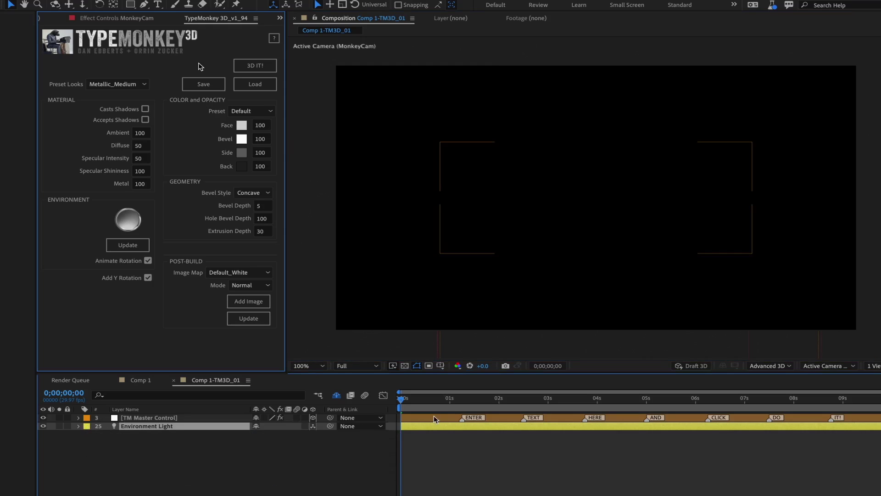
{"action": "left_click_drag", "start_coordinate": [457, 407], "coordinate": [487, 407]}
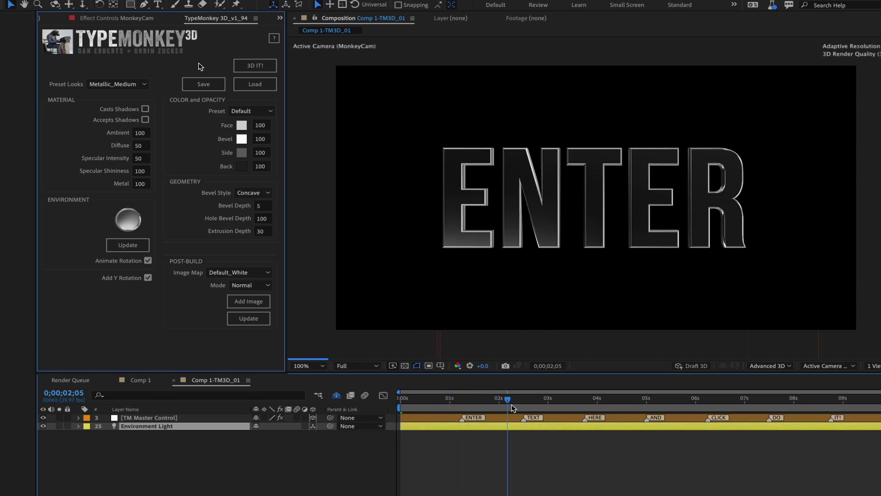
{"action": "left_click_drag", "start_coordinate": [552, 409], "coordinate": [735, 414]}
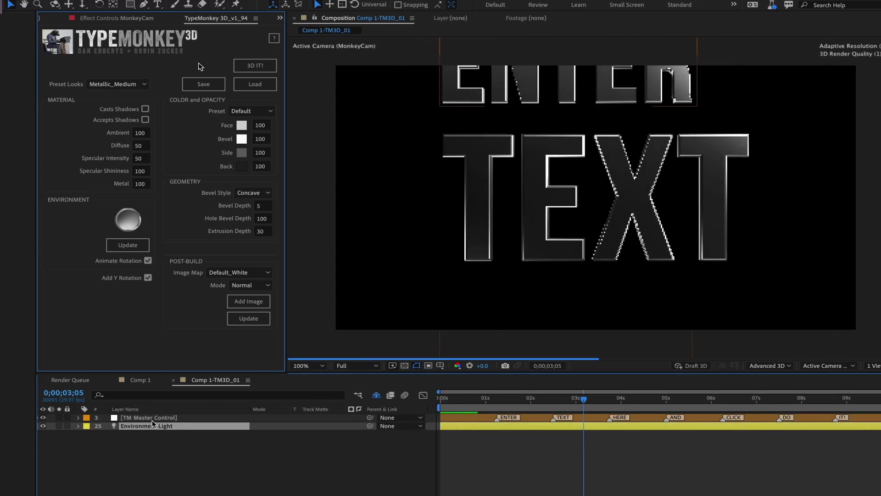
On TM Master Control, set Rotation X to 28°, Rotation Y to −28°, and Extrusion Depth to 280
{"action": "left_click", "coordinate": [148, 417]}
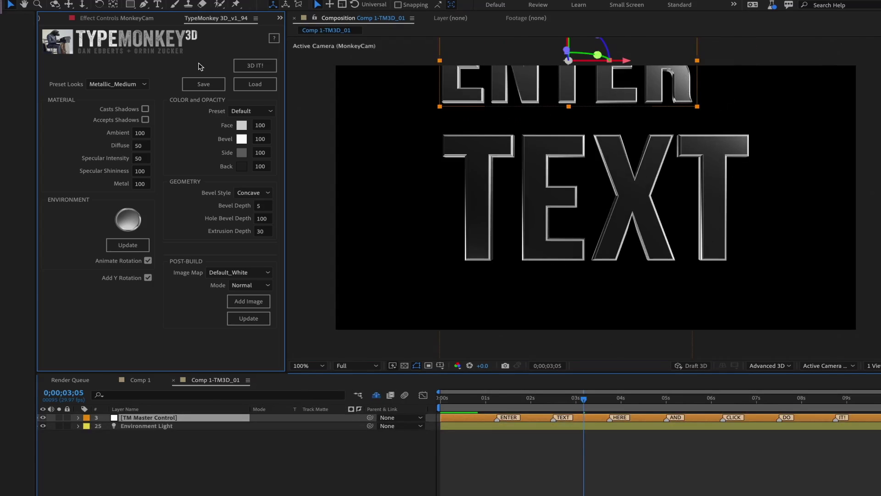
{"action": "left_click_drag", "start_coordinate": [179, 87], "coordinate": [183, 88]}
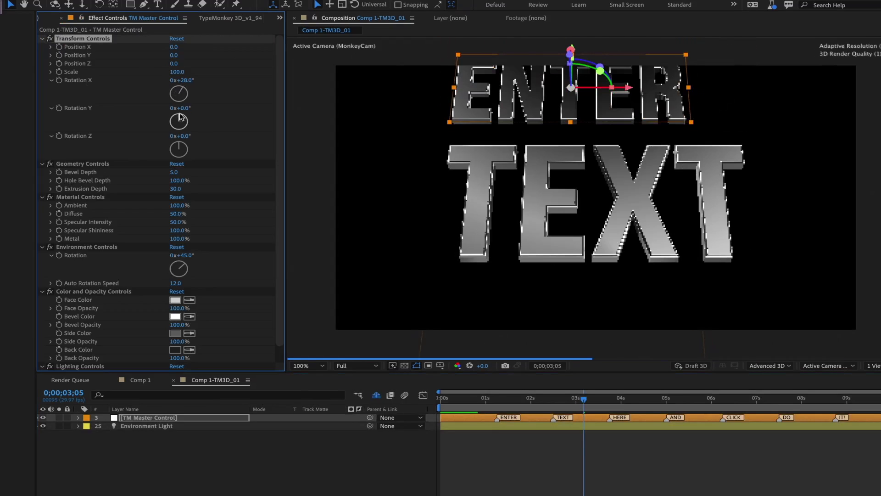
{"action": "left_click_drag", "start_coordinate": [179, 119], "coordinate": [175, 117]}
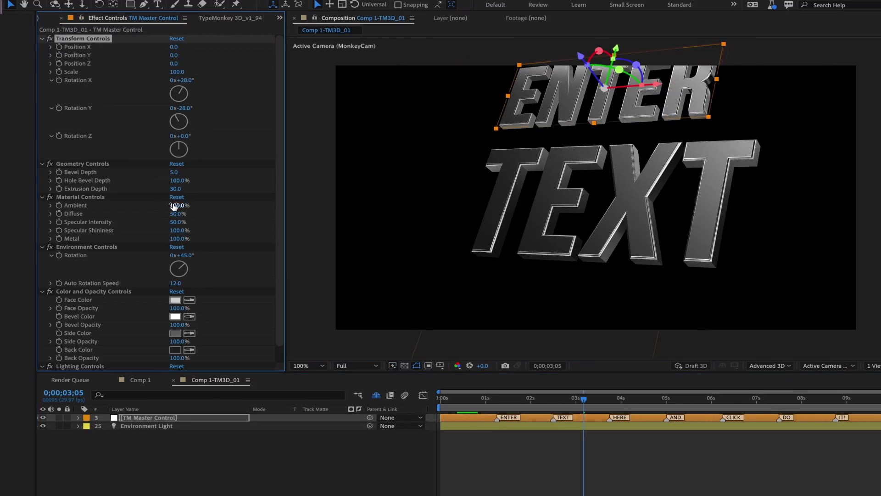
{"action": "mouse_move", "coordinate": [178, 188]}
{"action": "left_mouse_down"}
{"action": "mouse_move", "coordinate": [193, 188]}
{"action": "mouse_move", "coordinate": [182, 175]}
{"action": "left_mouse_up"}
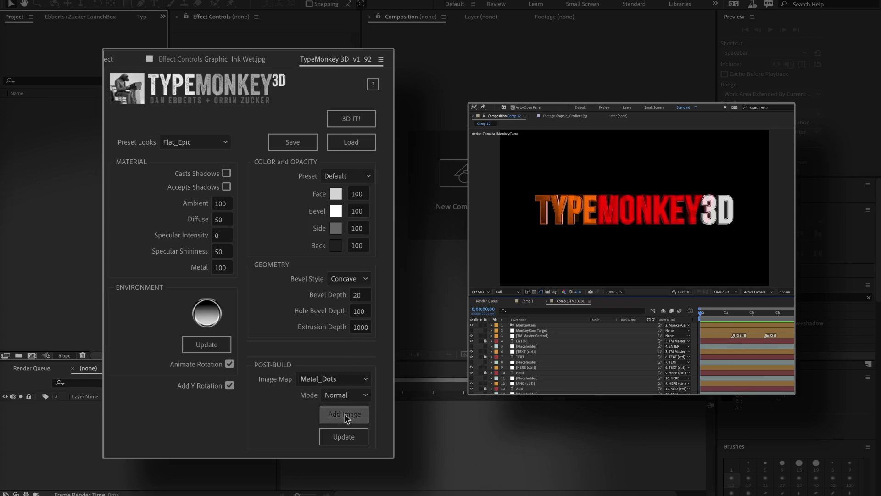
Apply the Metal_Dots image map and scroll through Animator 1's per-character color properties
{"action": "left_click", "coordinate": [349, 415]}
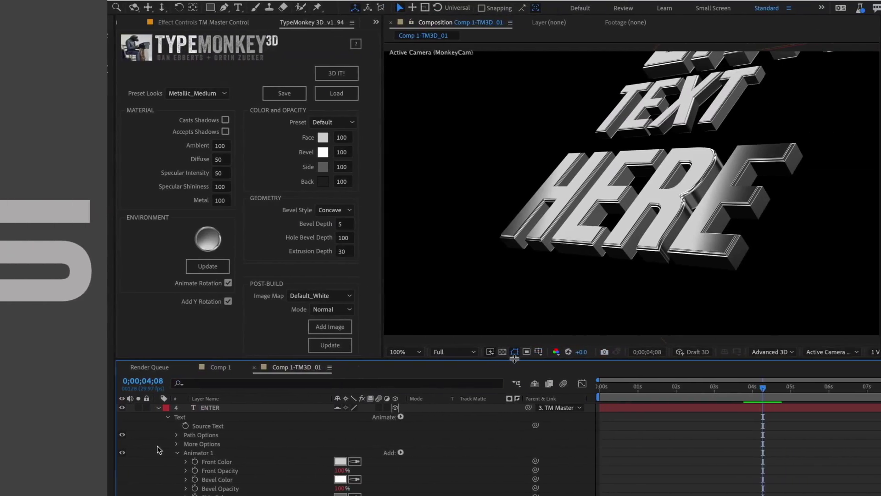
{"action": "scroll", "coordinate": [207, 444], "scroll_direction": "down", "scroll_amount": 2}
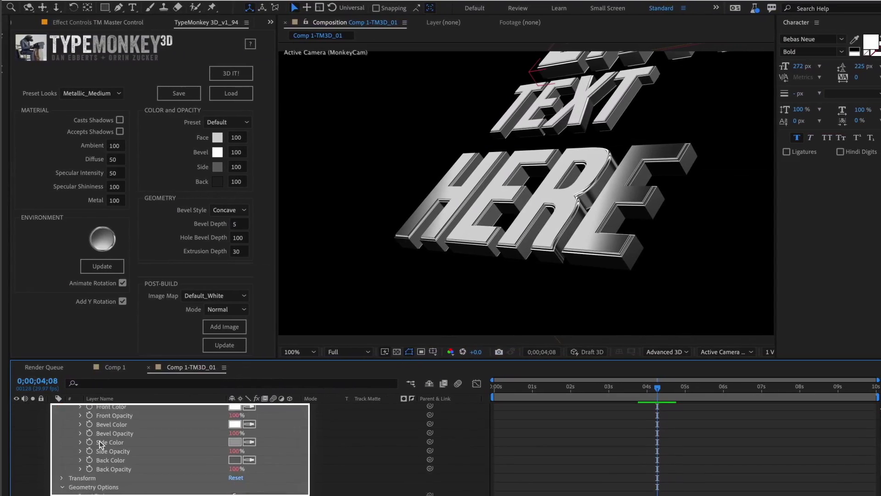
{"action": "scroll", "coordinate": [100, 443], "scroll_direction": "down", "scroll_amount": 2}
{"action": "scroll", "coordinate": [100, 443], "scroll_direction": "up", "scroll_amount": 5}
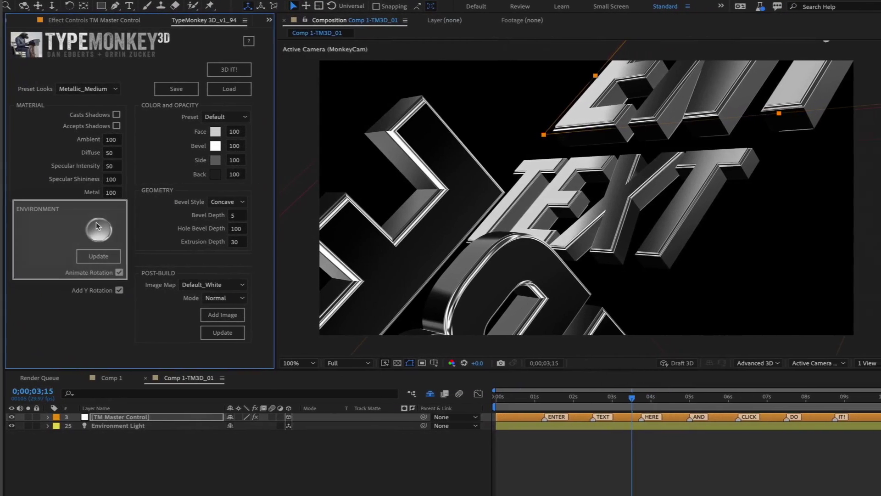
Load bench.hdr as a custom reflection environment for the text
{"action": "left_click", "coordinate": [96, 222]}
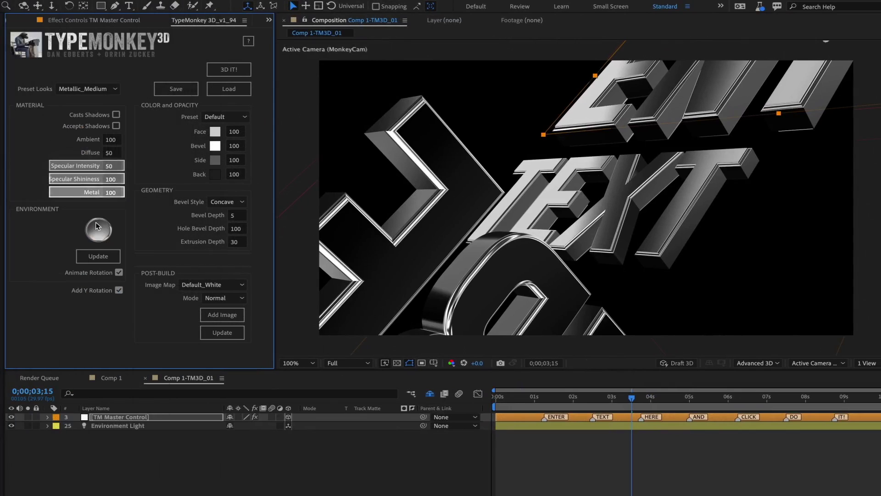
{"action": "left_click", "coordinate": [96, 222]}
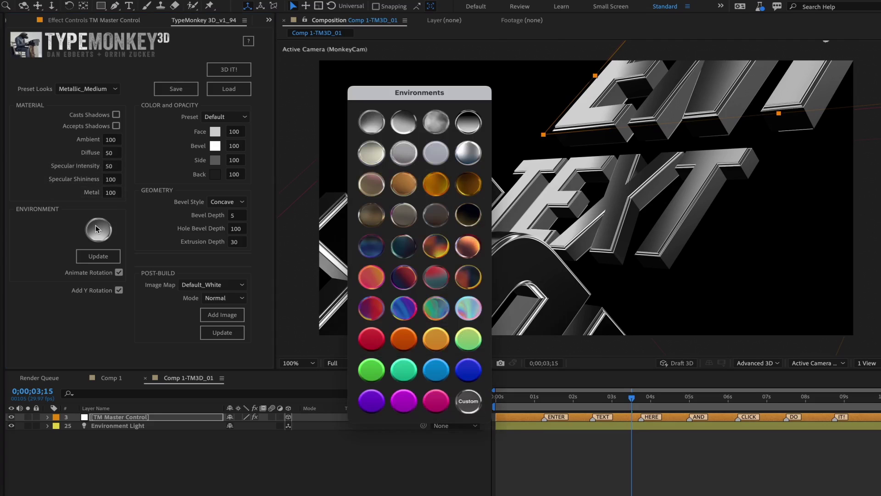
{"action": "left_click", "coordinate": [465, 397]}
{"action": "double_click", "coordinate": [471, 135]}
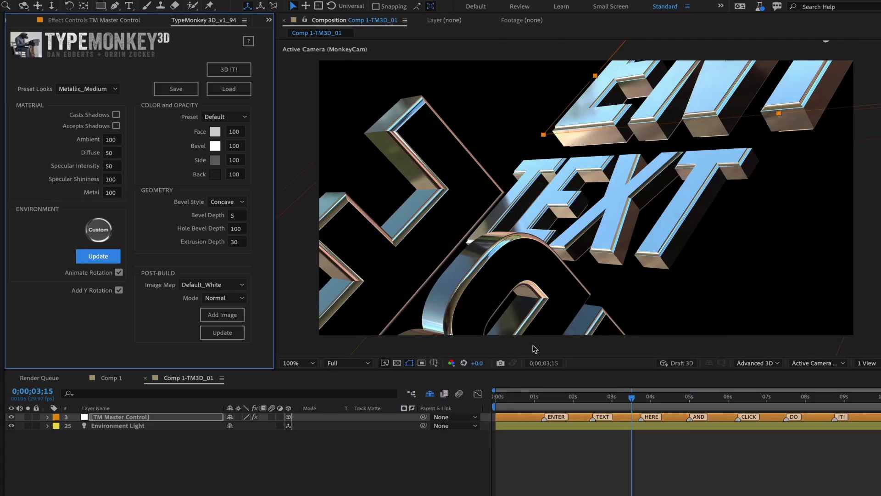
Try dark purple and blue reflection environments on the text
{"action": "left_click", "coordinate": [98, 229]}
{"action": "left_click", "coordinate": [404, 277]}
{"action": "left_click", "coordinate": [101, 238]}
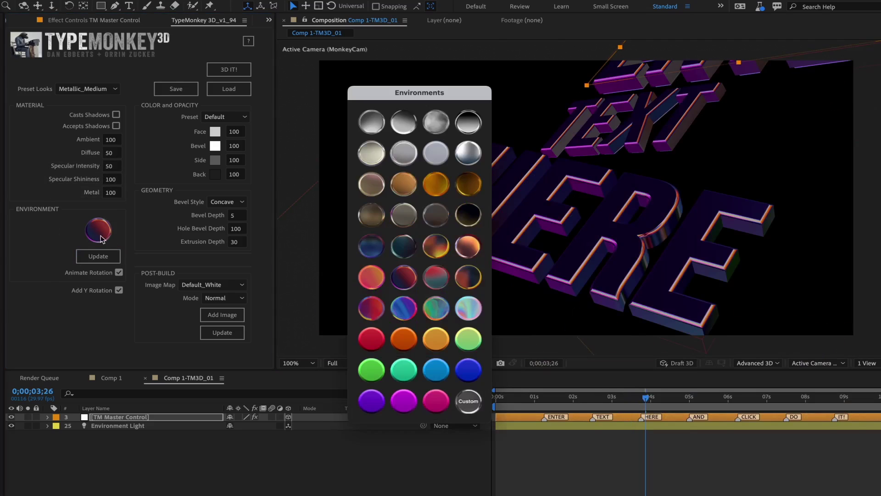
{"action": "left_click", "coordinate": [371, 370]}
{"action": "left_click", "coordinate": [99, 256]}
{"action": "left_click", "coordinate": [99, 230]}
{"action": "left_click", "coordinate": [436, 370]}
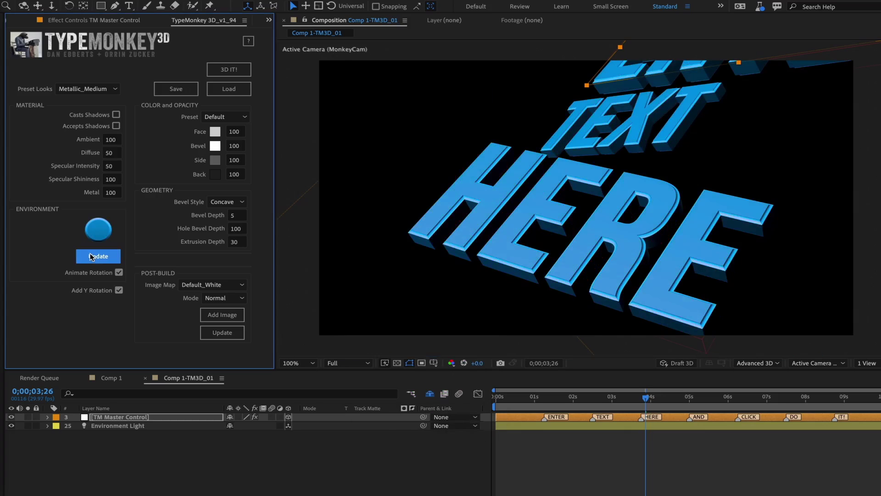
Settle on a gold metal environment and show TM Master Control's Environment Controls
{"action": "left_click", "coordinate": [92, 256]}
{"action": "left_click", "coordinate": [407, 185]}
{"action": "left_click", "coordinate": [94, 255]}
{"action": "left_click", "coordinate": [371, 180]}
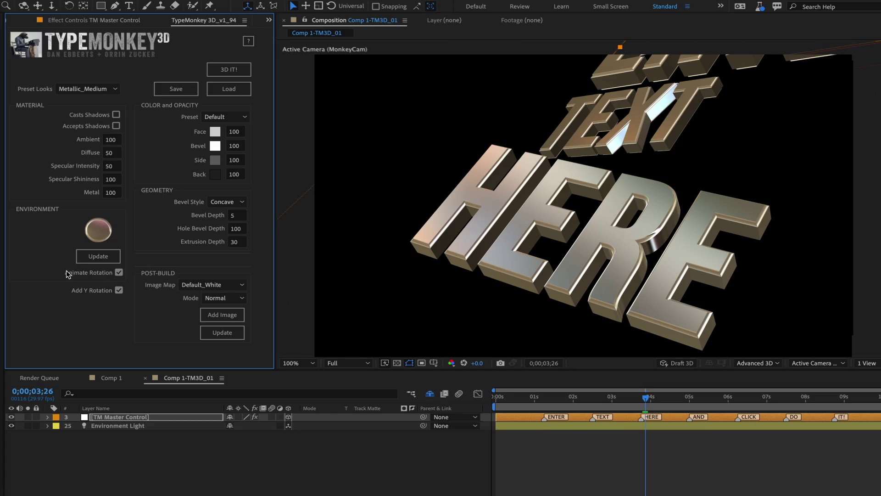
{"action": "left_click", "coordinate": [105, 20]}
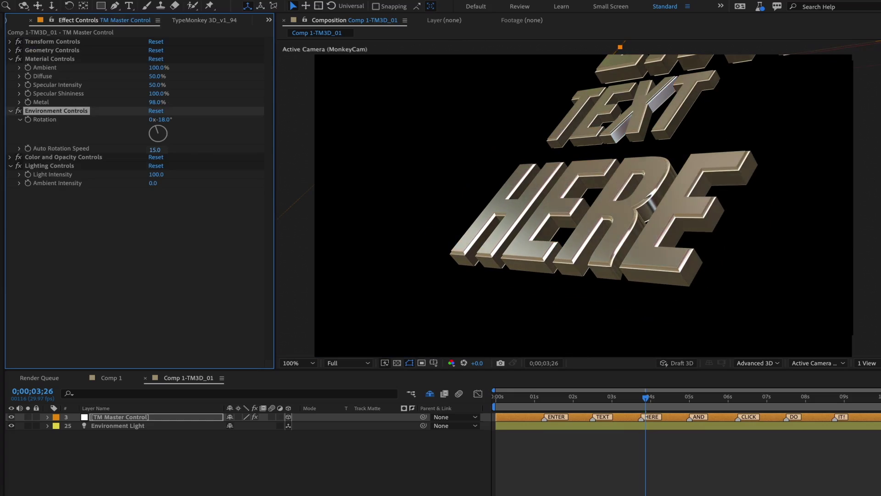
Set the environment's Auto Rotation Speed to 100 in TM Master Control's Environment Controls
{"action": "left_click", "coordinate": [154, 150]}
{"action": "type", "text": "100"}
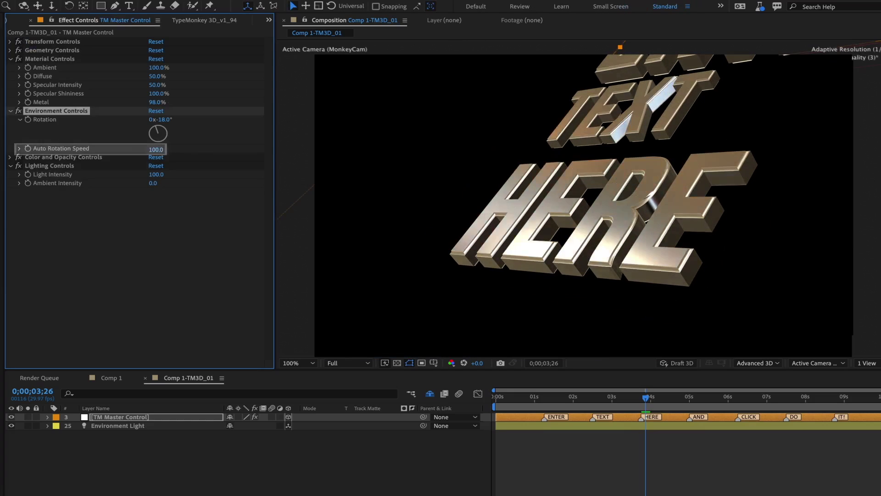
{"action": "key", "text": "Return"}
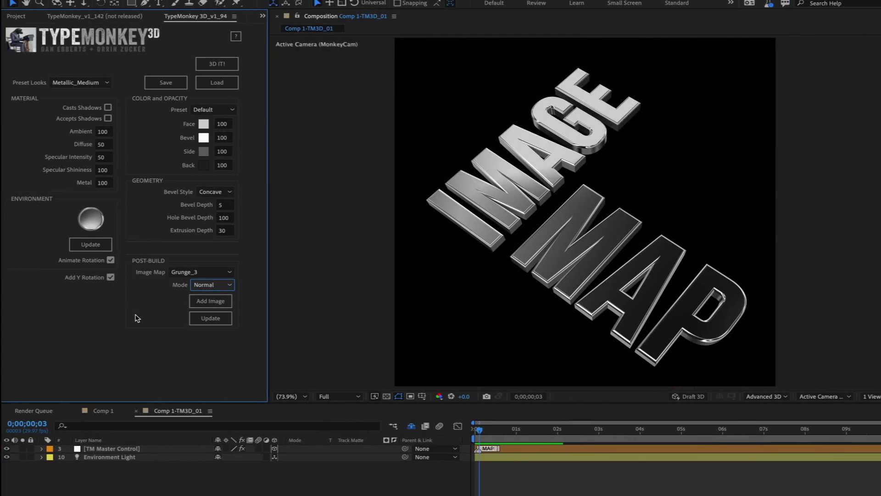
Add the Grunge_3 image map, then inspect the Grunge_3.jpg layer and TM Master Control effects
{"action": "left_click", "coordinate": [202, 302]}
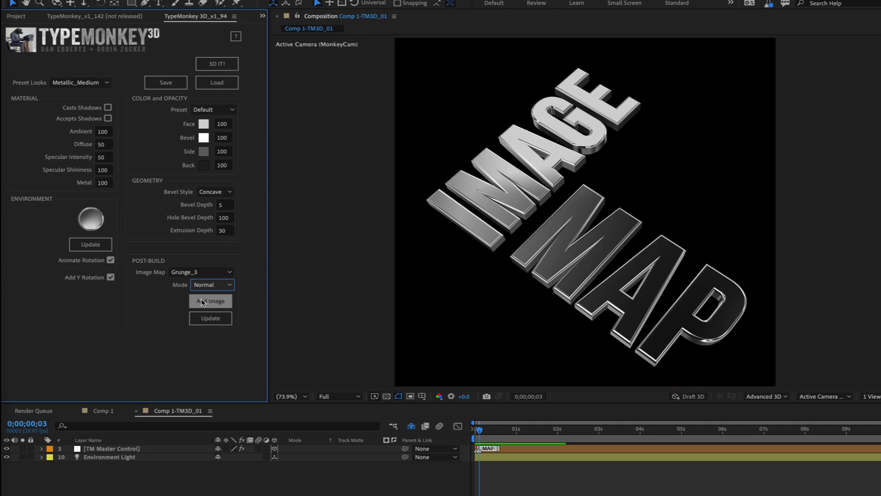
{"action": "left_click", "coordinate": [202, 302]}
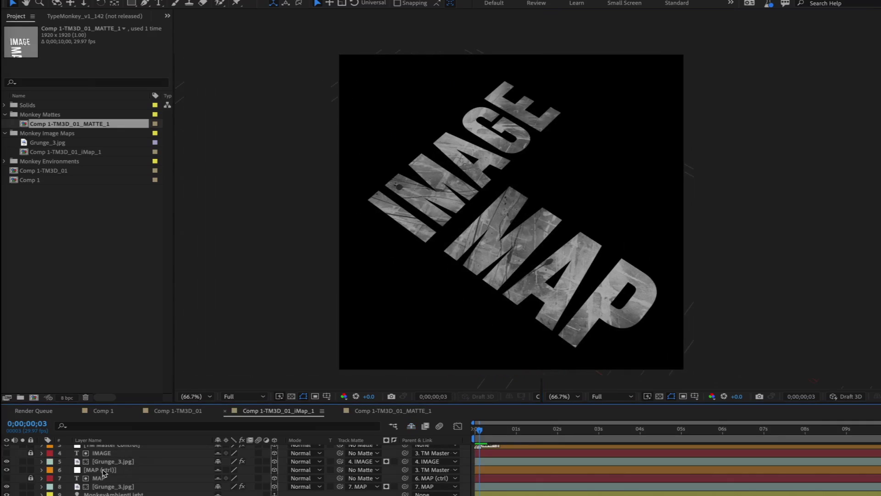
{"action": "left_click", "coordinate": [104, 462]}
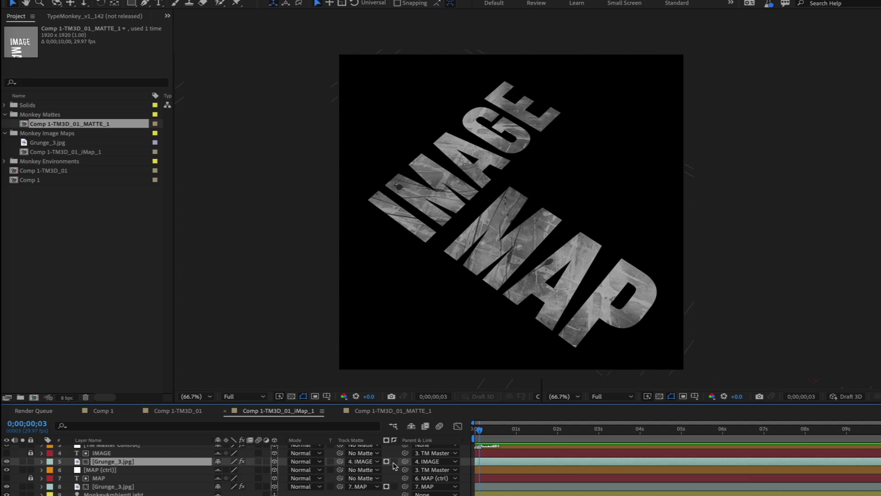
{"action": "left_click", "coordinate": [106, 444]}
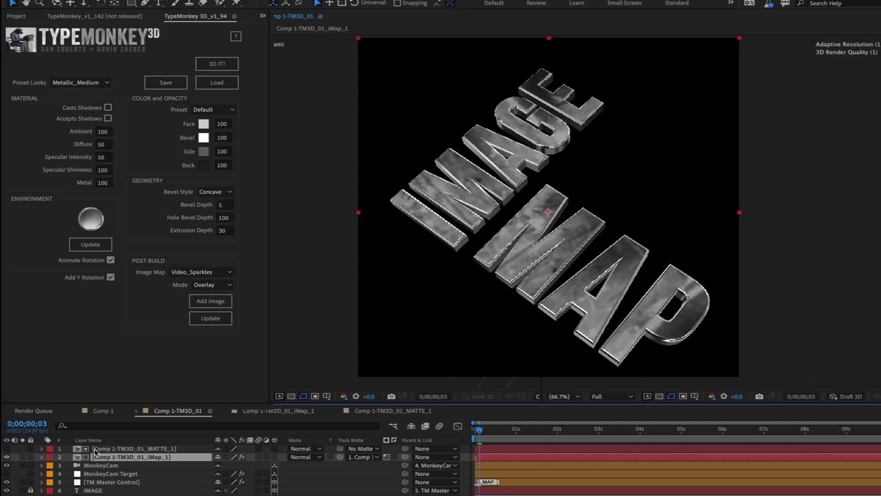
Hide shy layers, tilt the text further on X, and rebuild the image map with Metal_Oxdized
{"action": "left_click", "coordinate": [411, 426]}
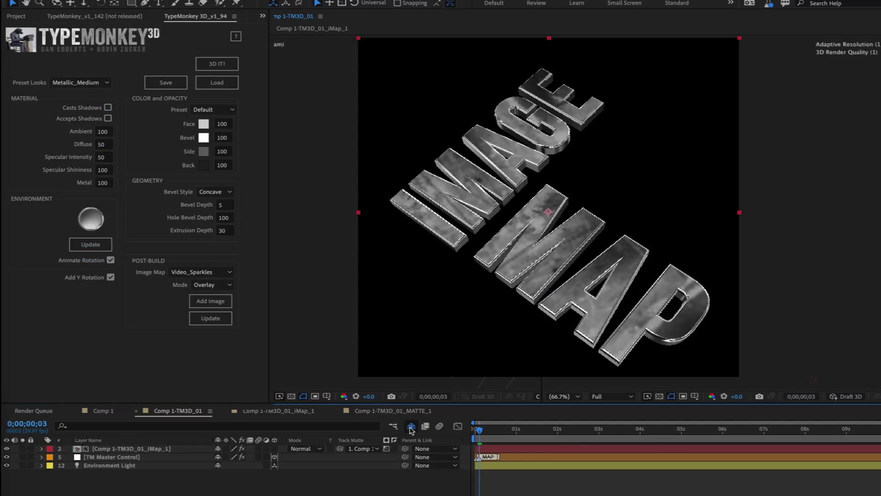
{"action": "left_click", "coordinate": [109, 449]}
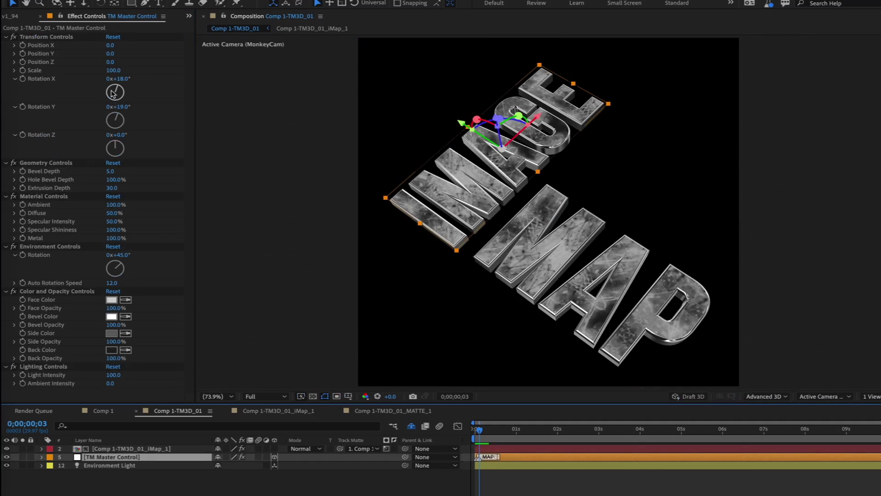
{"action": "left_click_drag", "start_coordinate": [111, 94], "coordinate": [110, 92]}
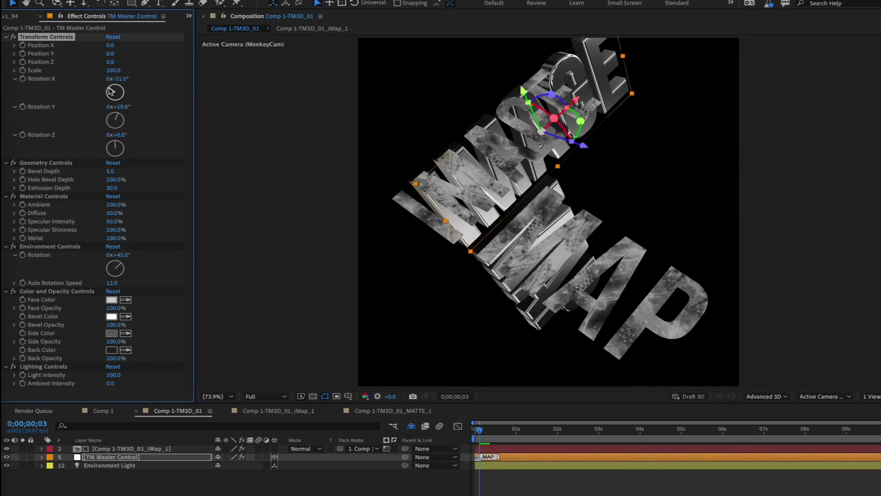
{"action": "left_click", "coordinate": [150, 449]}
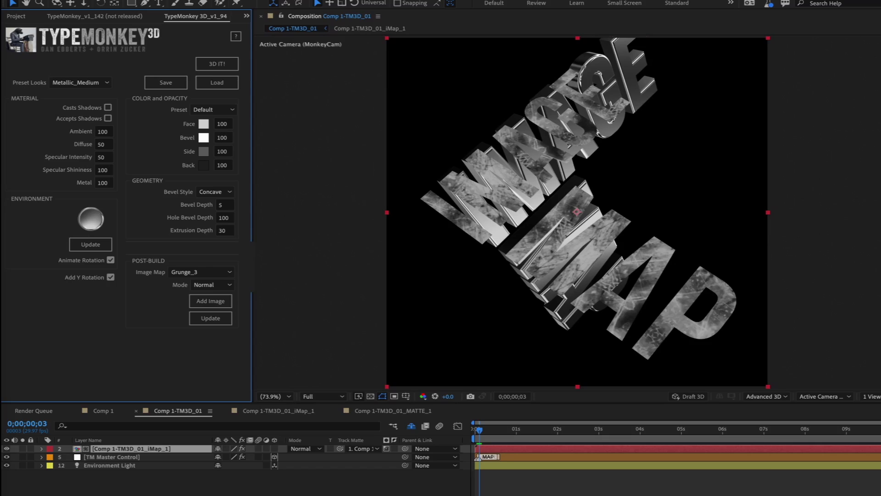
{"action": "left_click", "coordinate": [211, 318]}
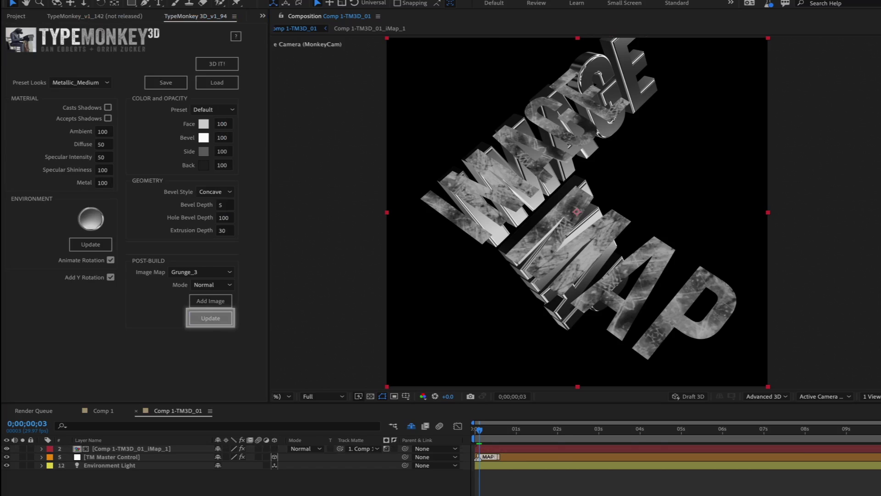